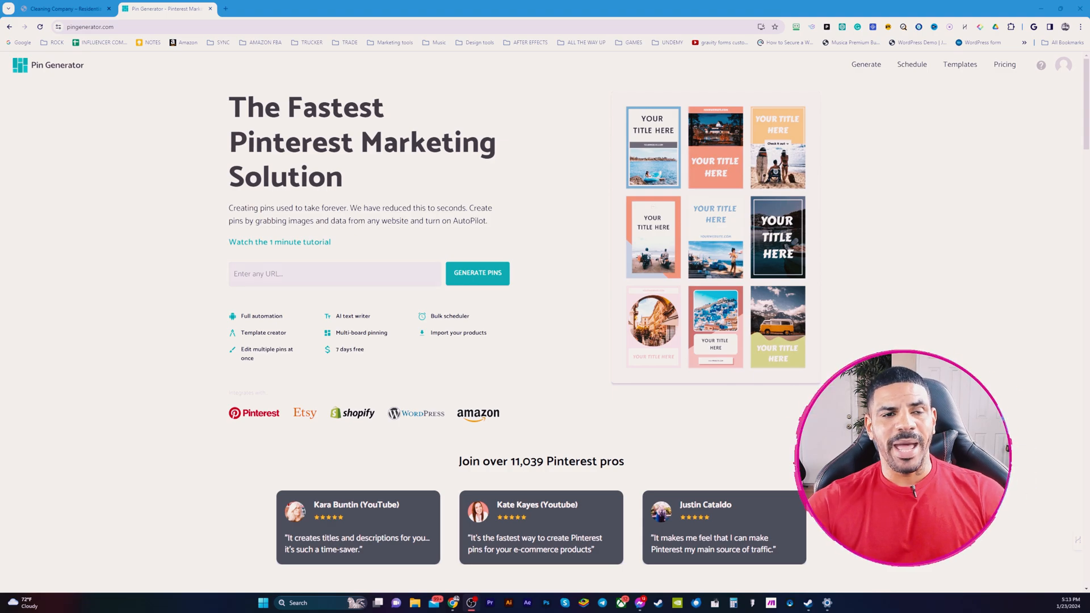
key("ctrl+v")
key("Return")
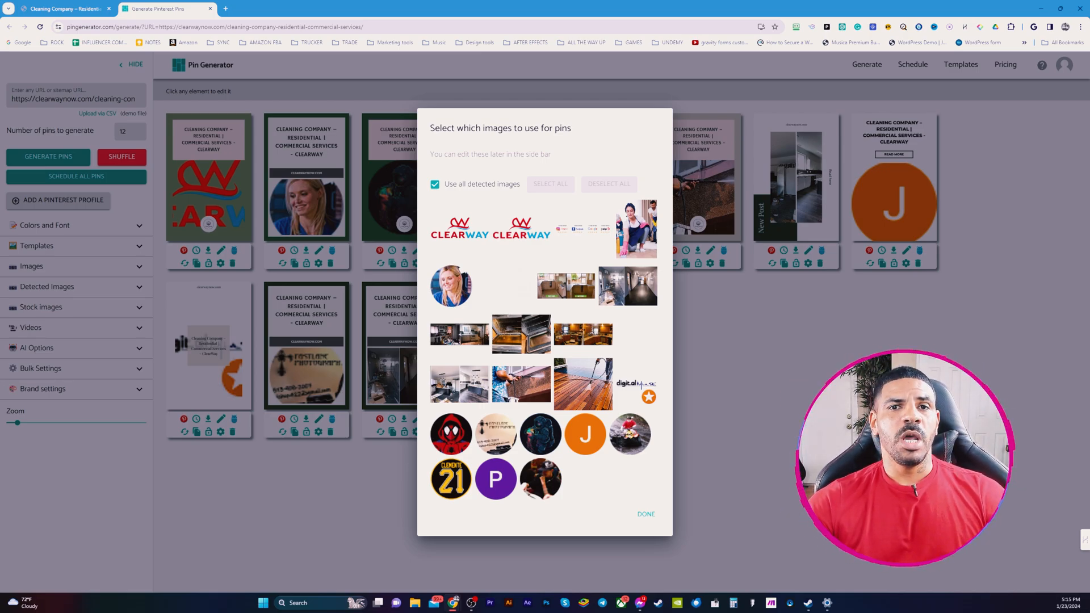
left_click(451, 286)
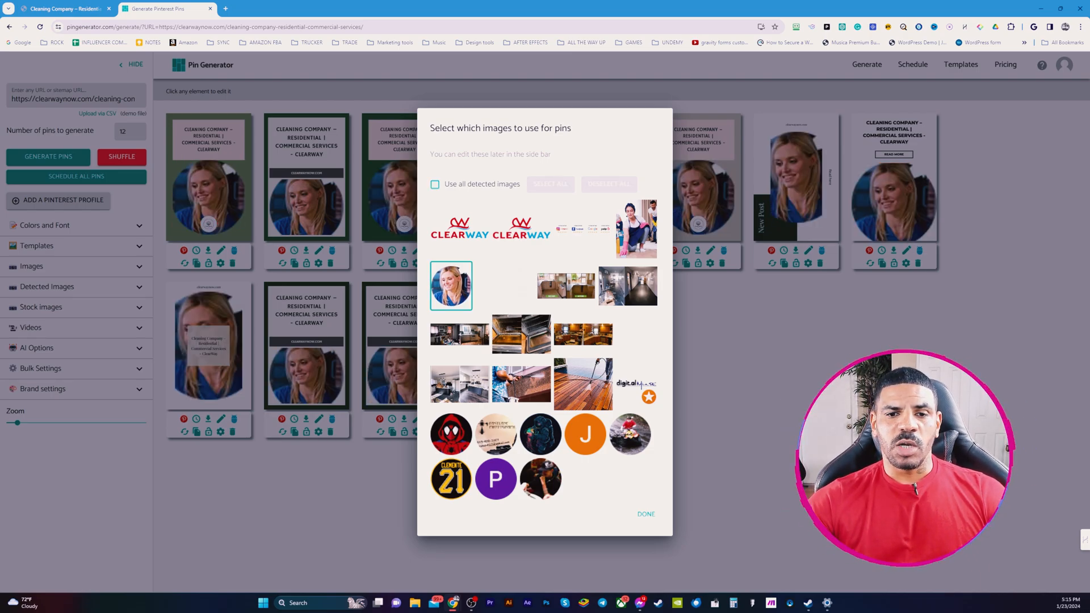
left_click(637, 229)
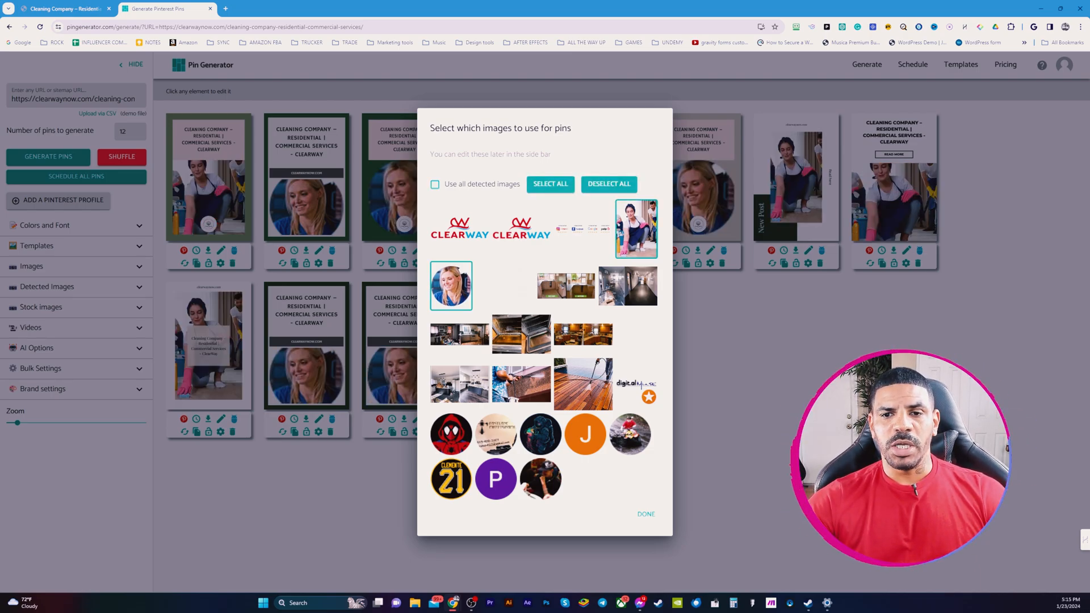
left_click(451, 286)
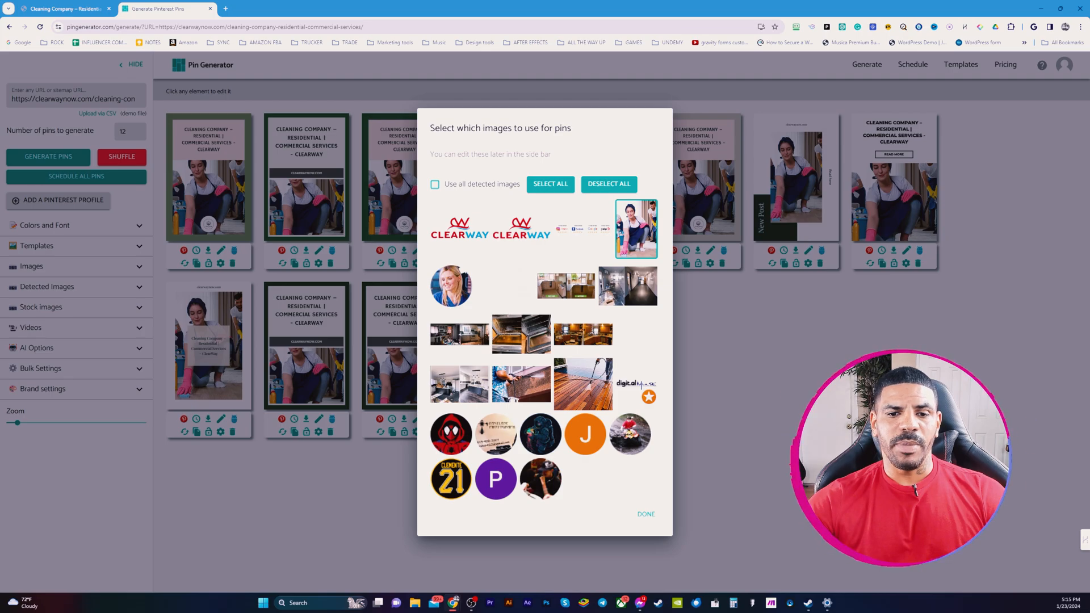
left_click(459, 384)
left_click(522, 384)
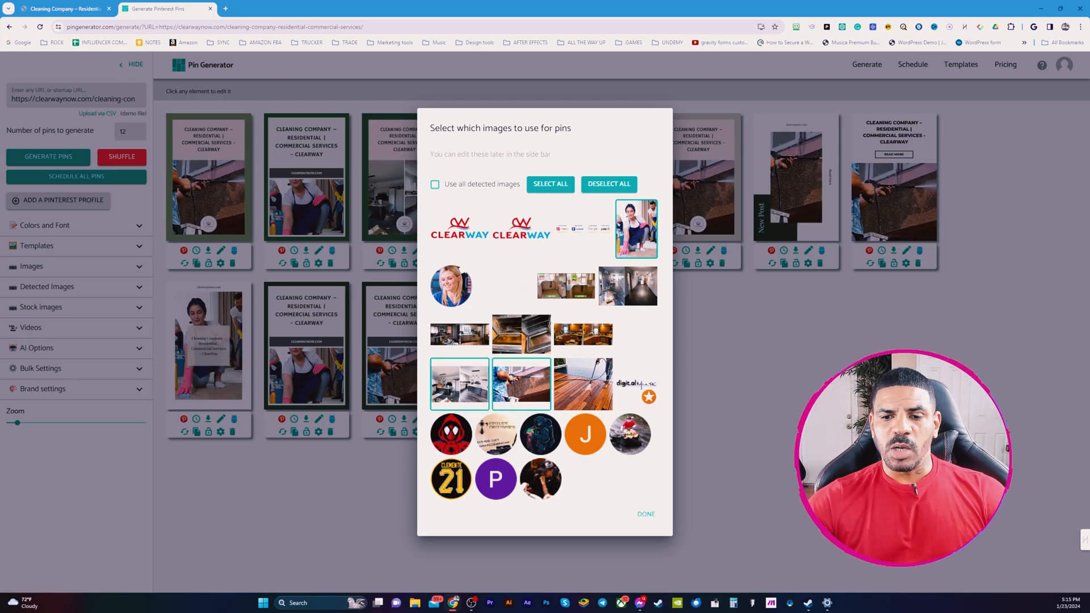
left_click(135, 98)
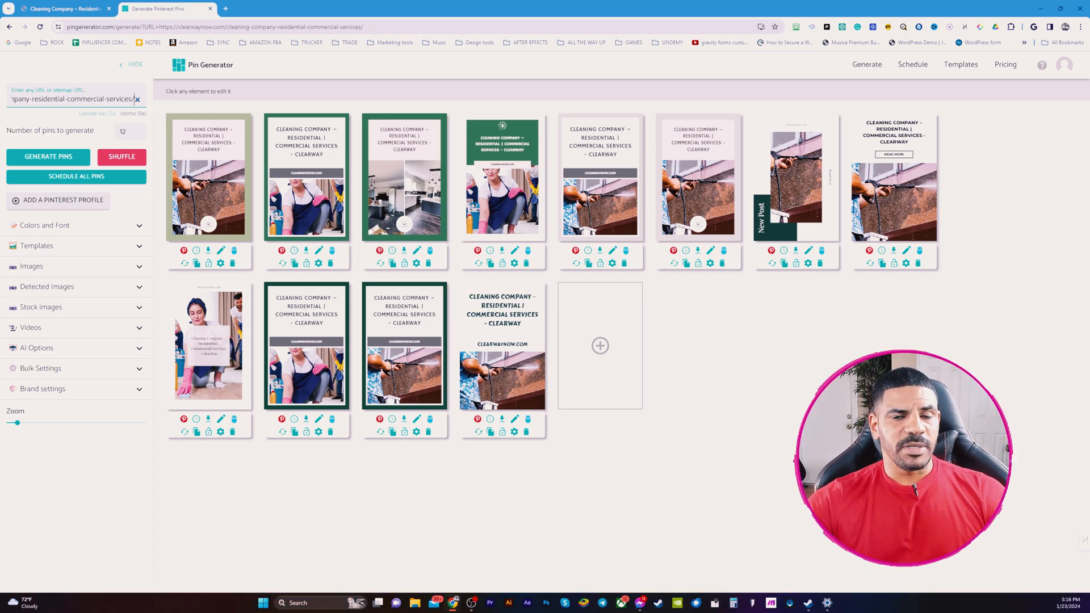
- Apply the preset palette of dark red, red, off-white, navy and light blue to the pins
left_click(77, 225)
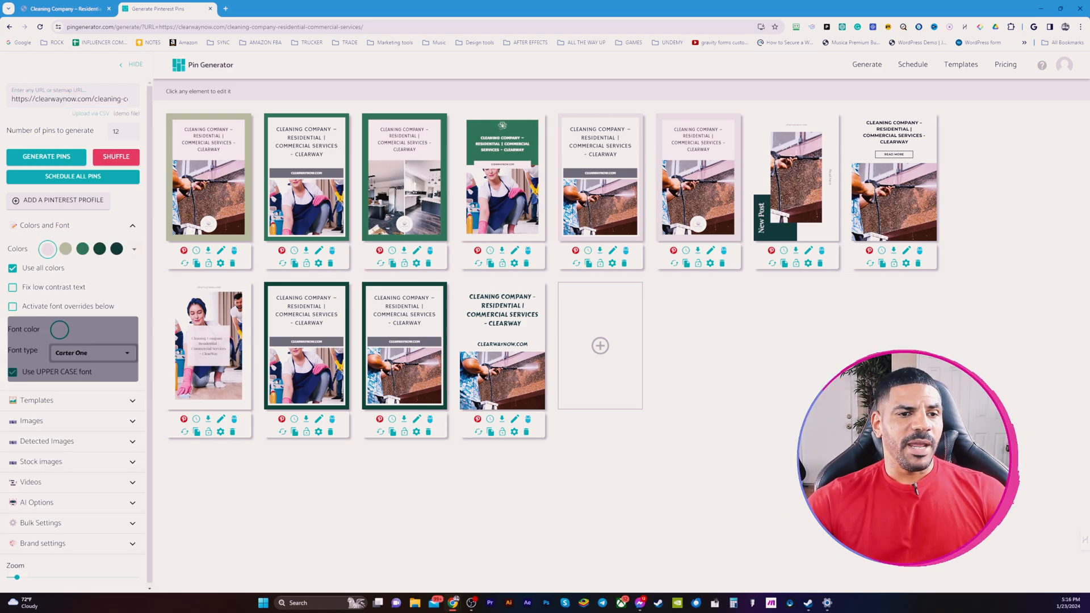
left_click(134, 249)
left_click(158, 438)
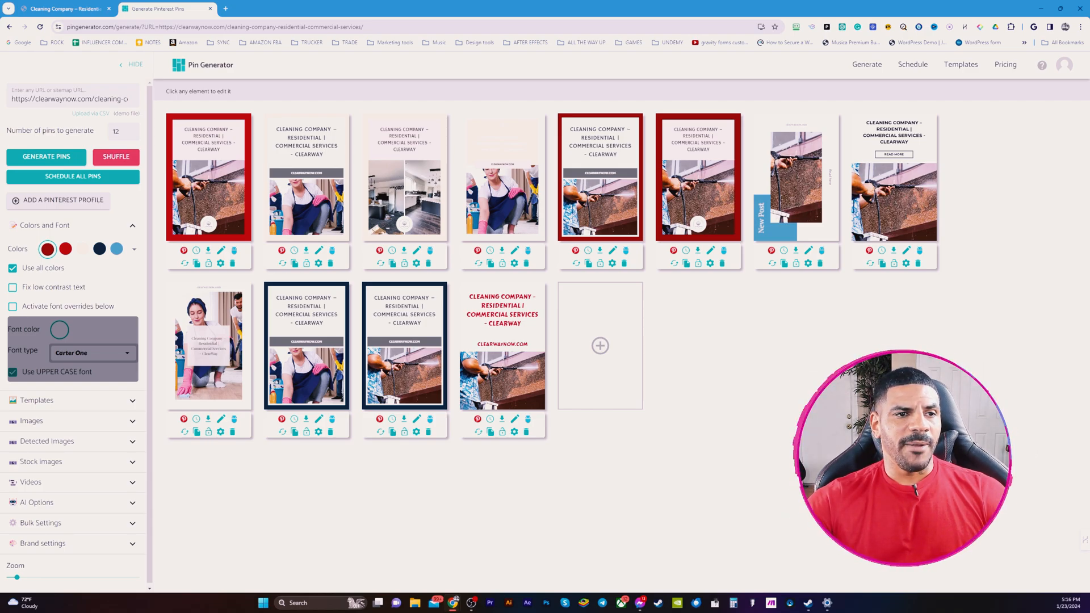
left_click_drag(7, 131, 94, 130)
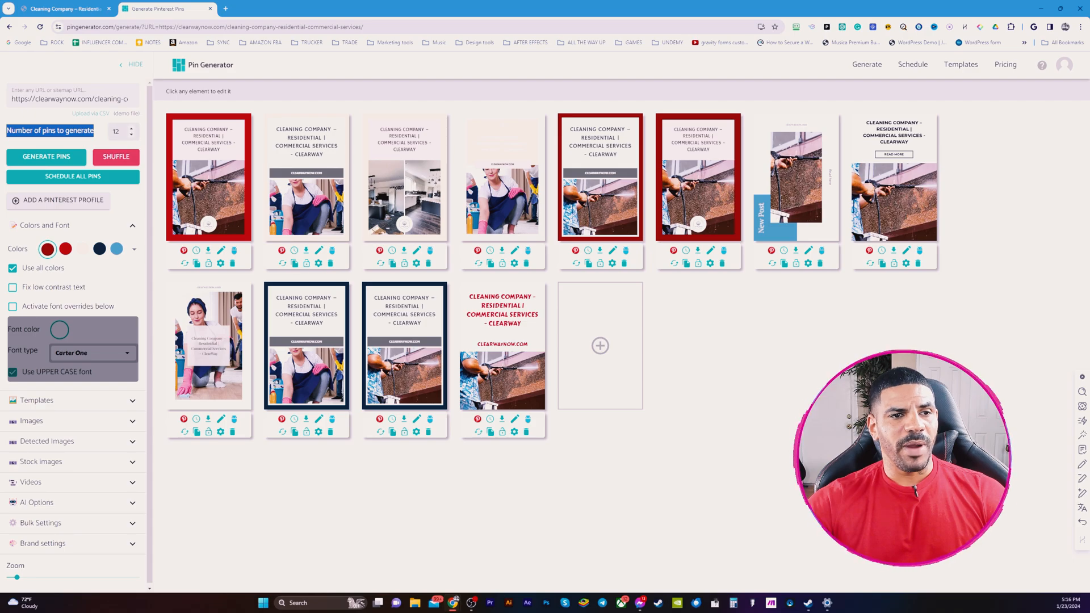
double_click(116, 131)
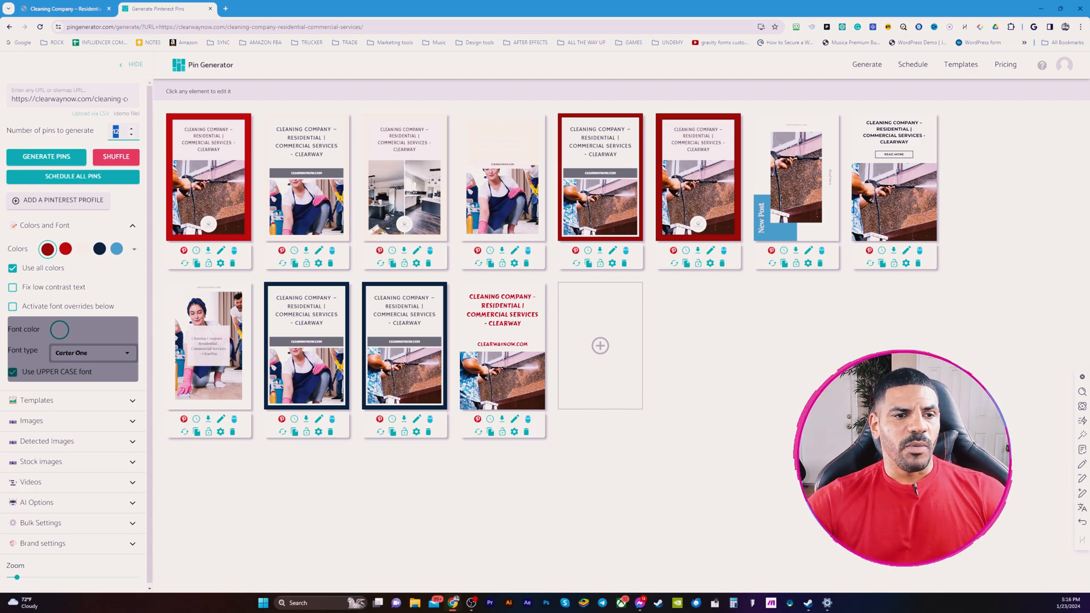
- Change the third, off-white colour of the palette to dark grey 2E2E2E
left_click(82, 249)
left_click(35, 317)
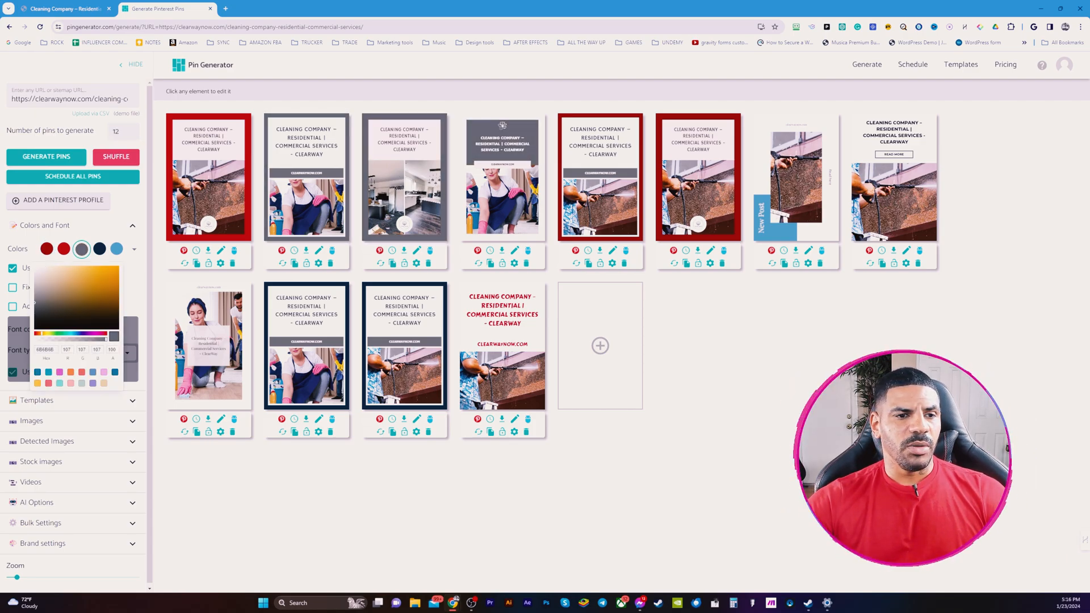
left_click_drag(35, 316, 35, 319)
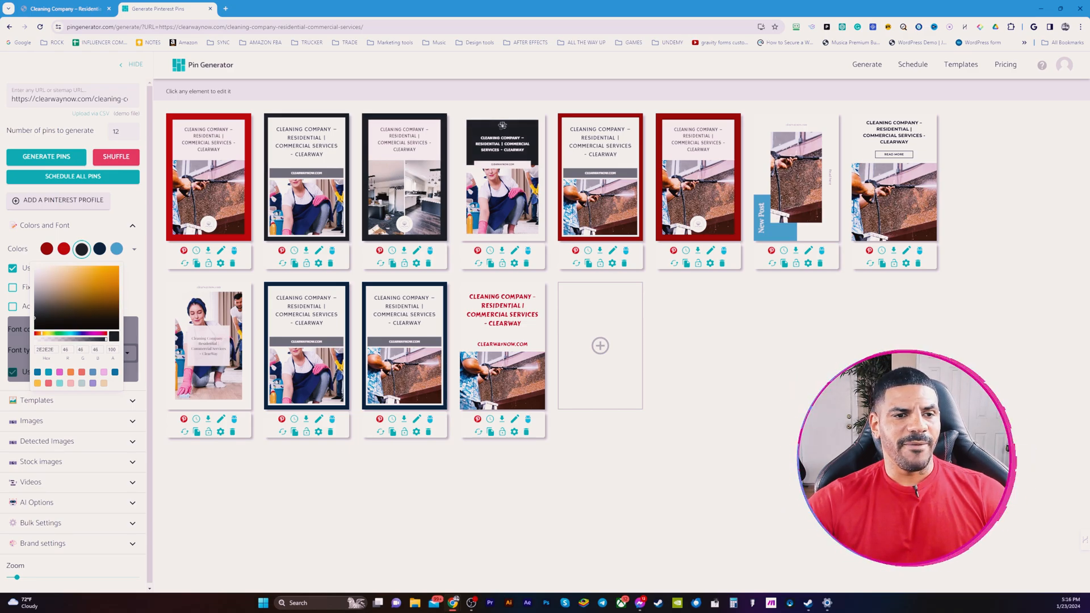
key("Escape")
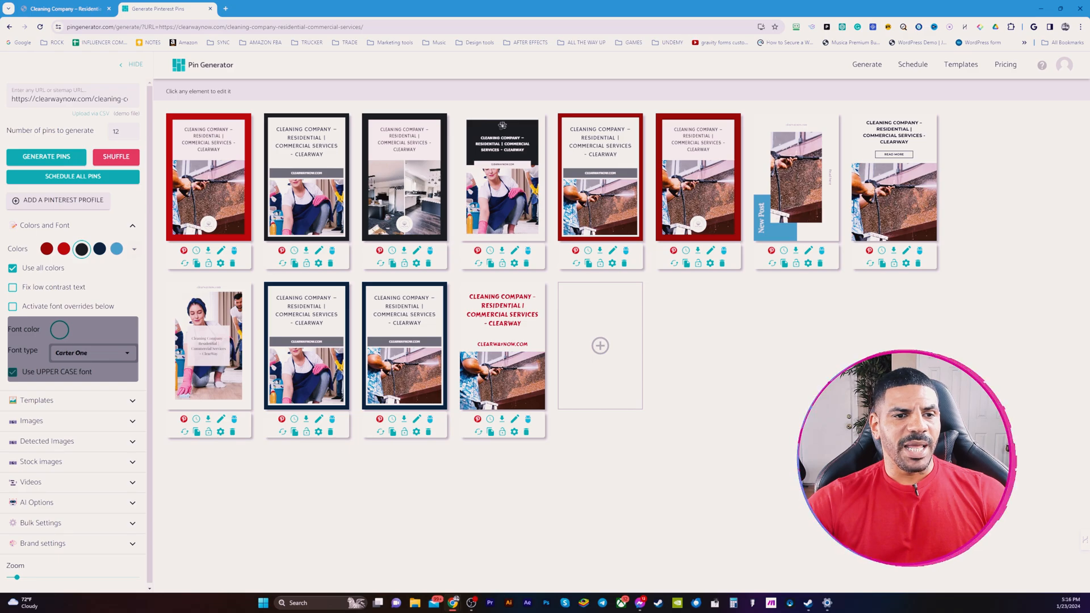
- Look over the preset colour palettes without changing the current one, and enable fixing of low contrast text
left_click(134, 249)
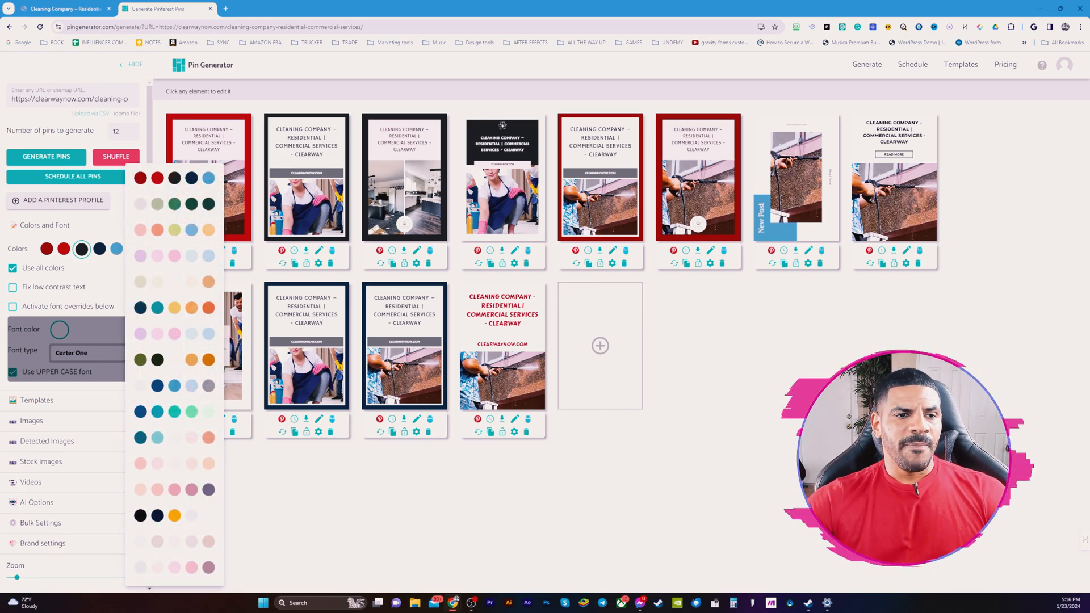
key("Escape")
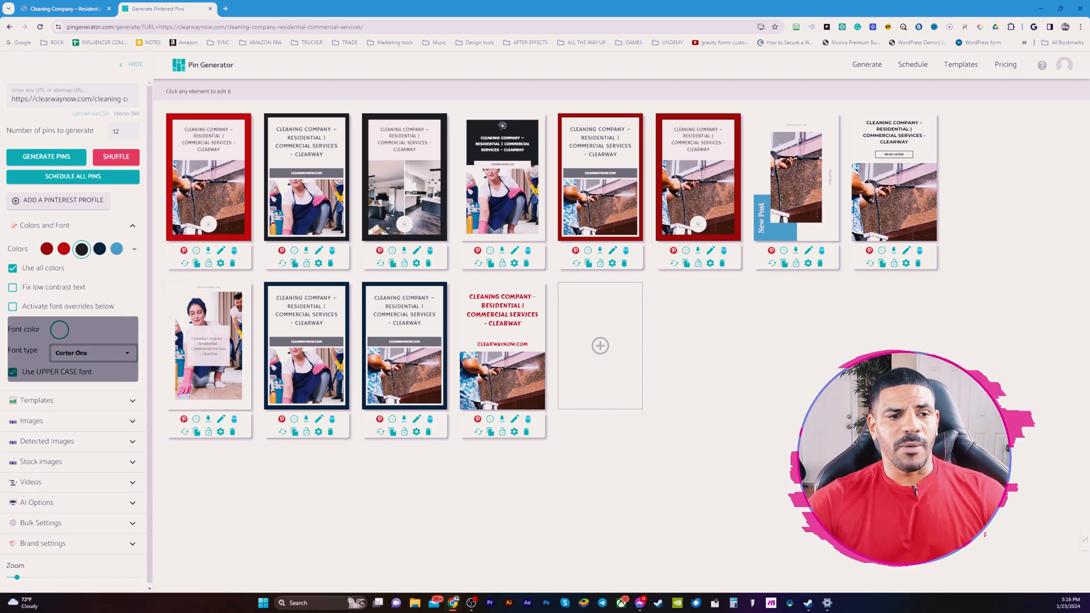
left_click(12, 285)
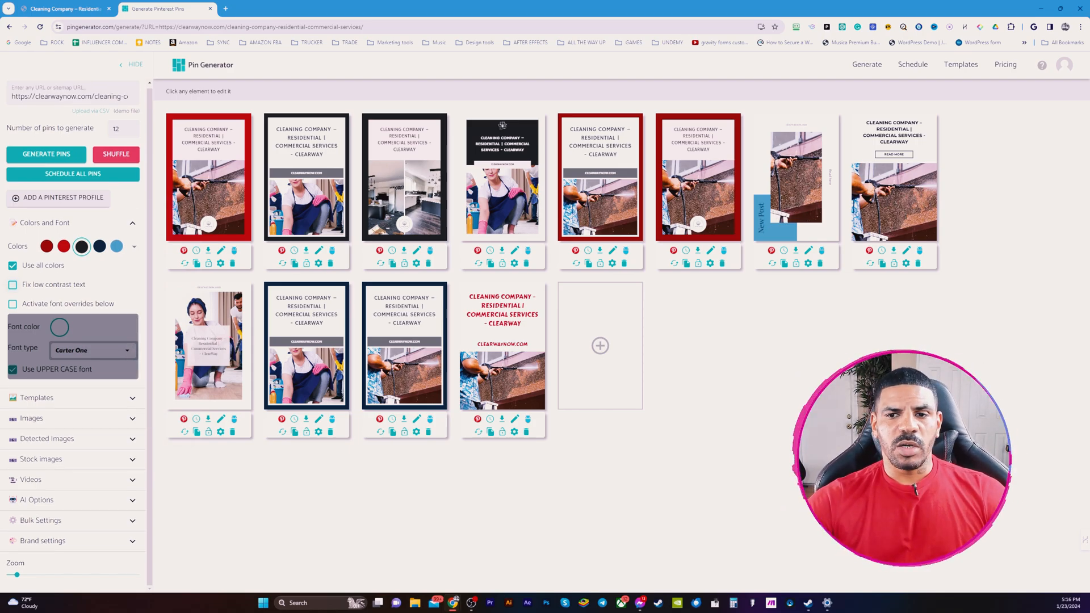
left_click(13, 285)
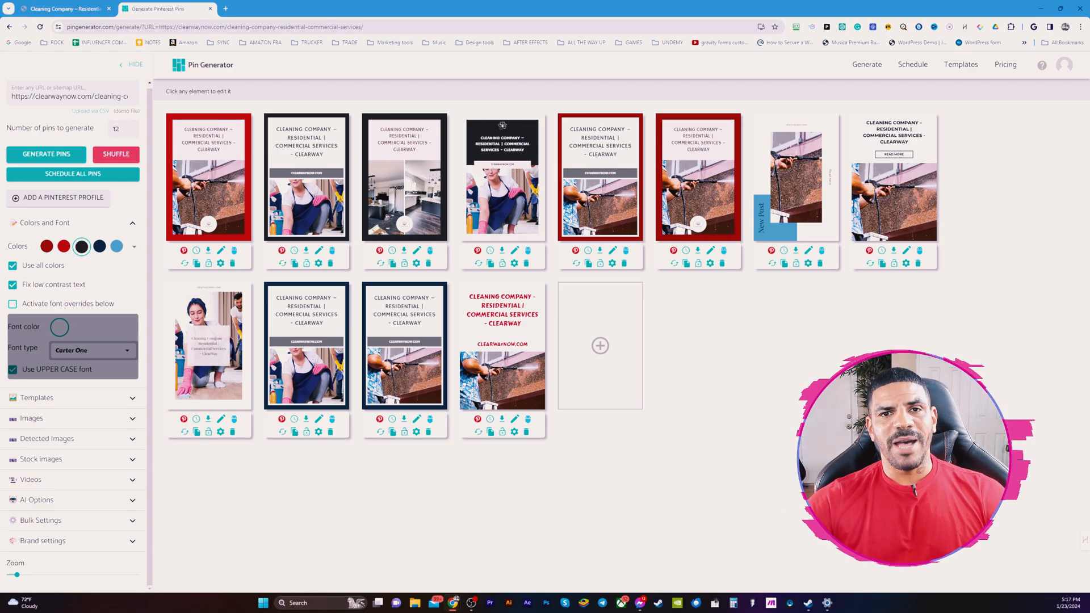
- Browse the Basic, Interior, Minimalist and Multi-image template packs for pin designs
left_click(73, 398)
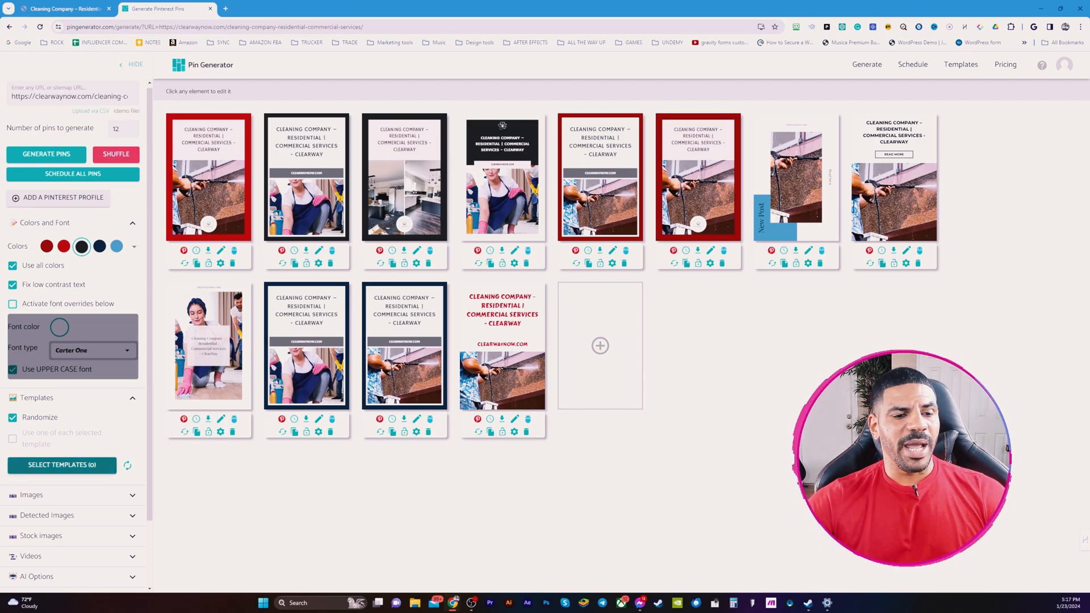
left_click(62, 465)
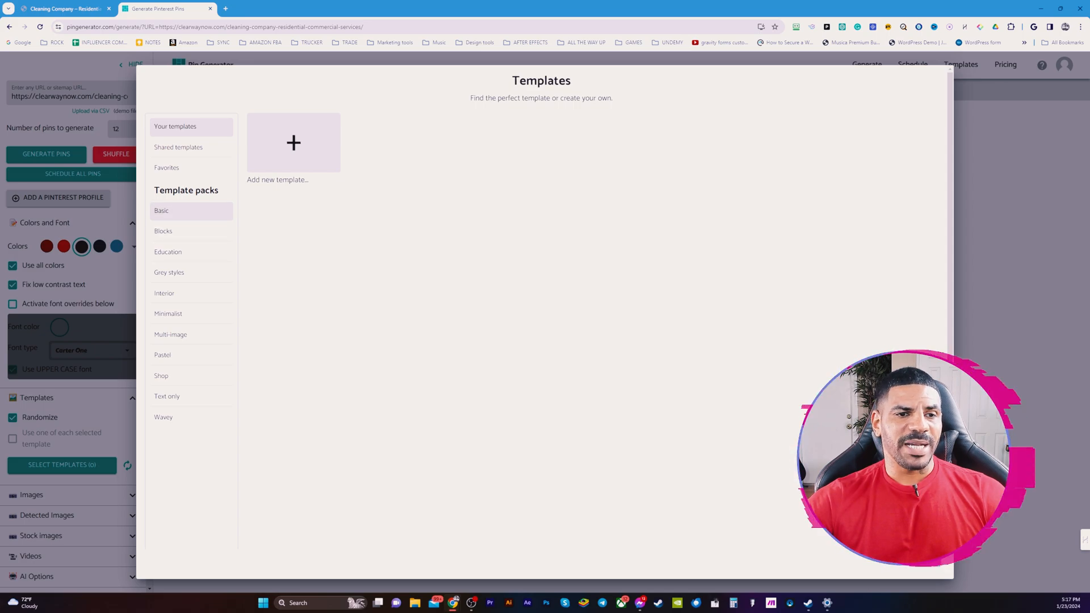
left_click(171, 211)
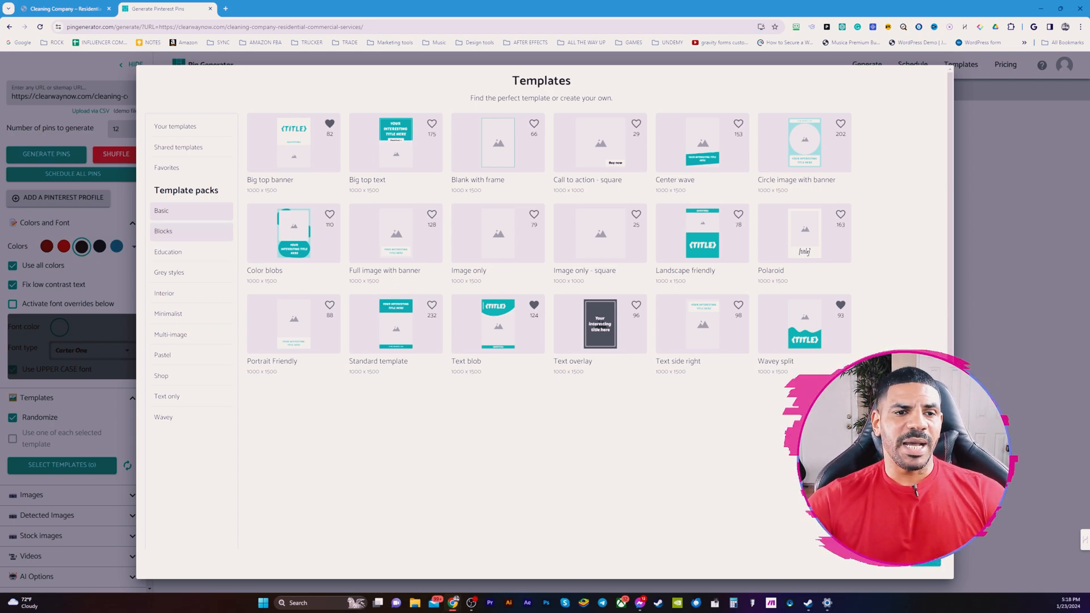
left_click(164, 293)
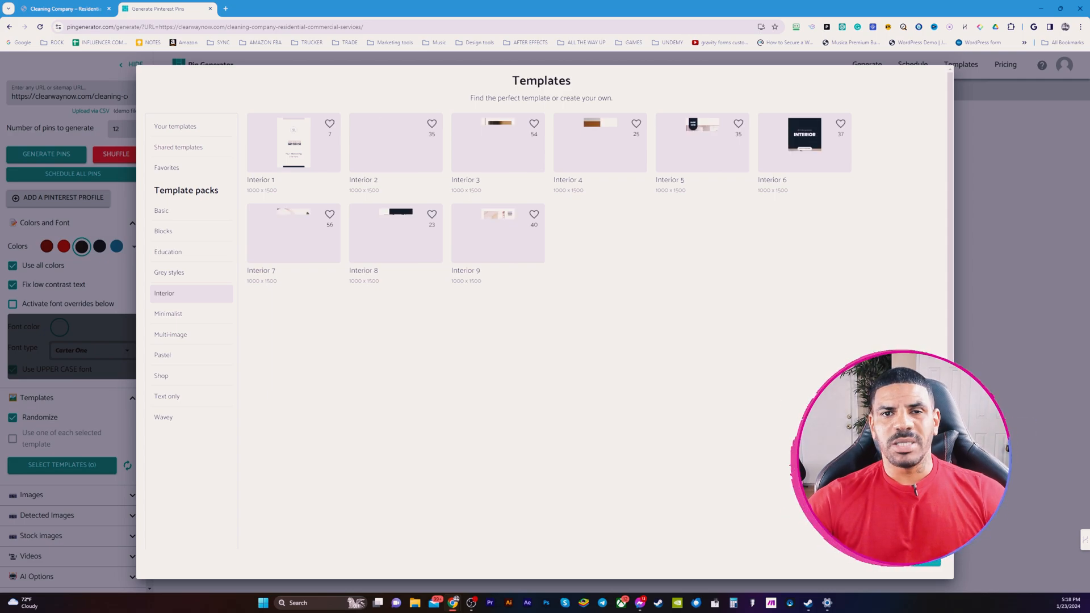
left_click(169, 314)
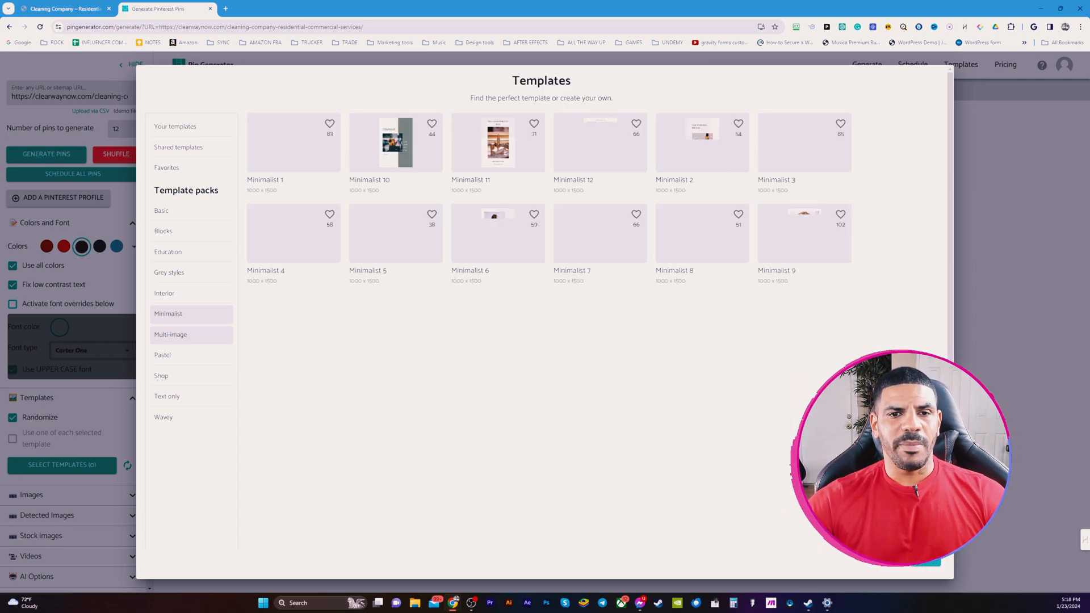
left_click(171, 334)
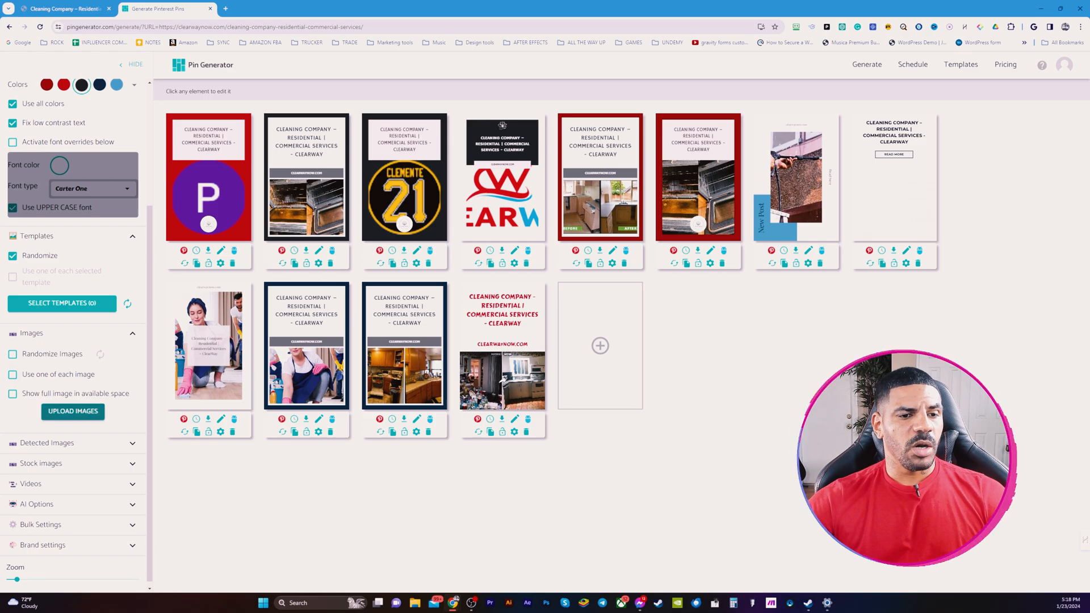
- Look through the detected images and search the stock images for "cleaning"
left_click(79, 411)
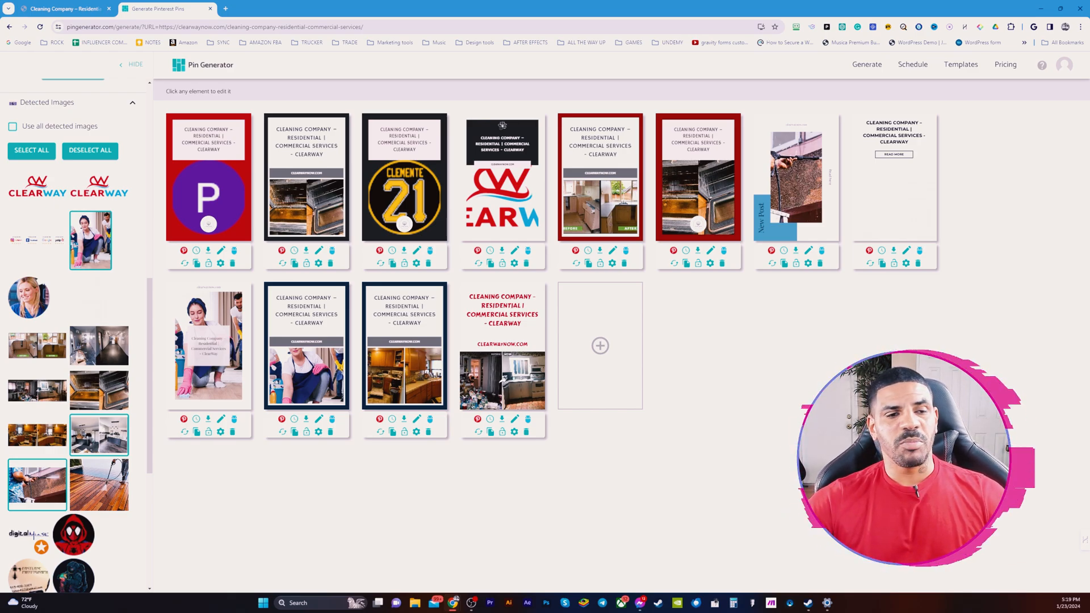
scroll(74, 341, "down", 6)
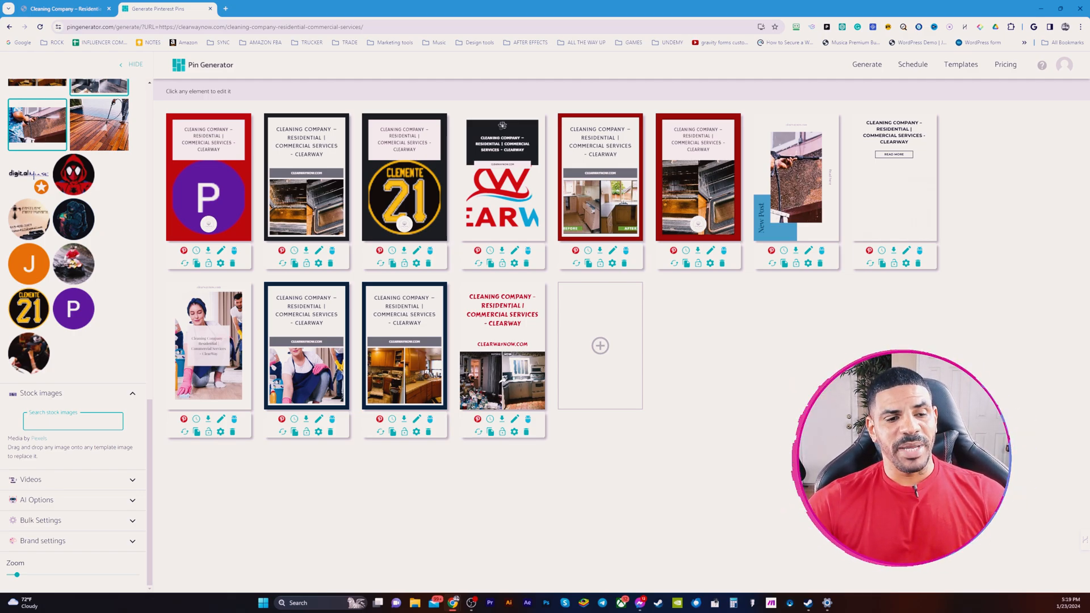
type("cleaning")
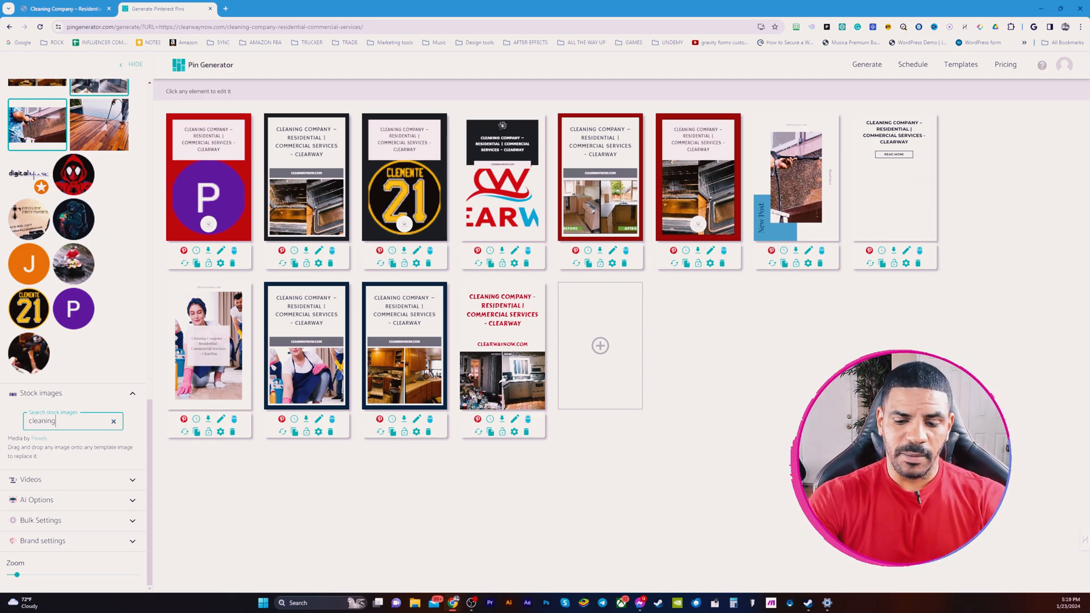
key("Return")
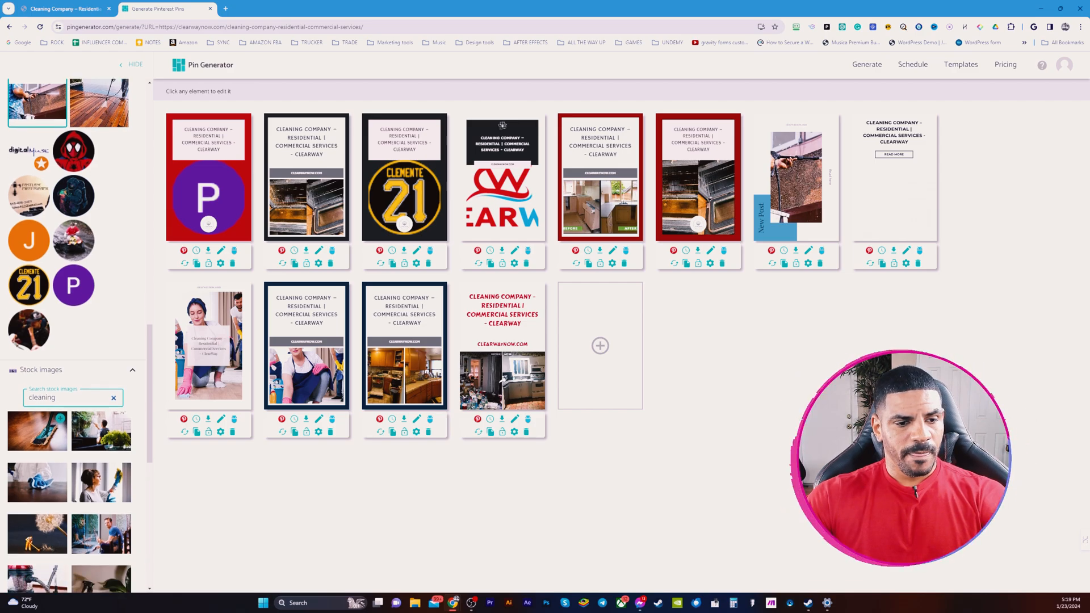
scroll(37, 432, "down", 2)
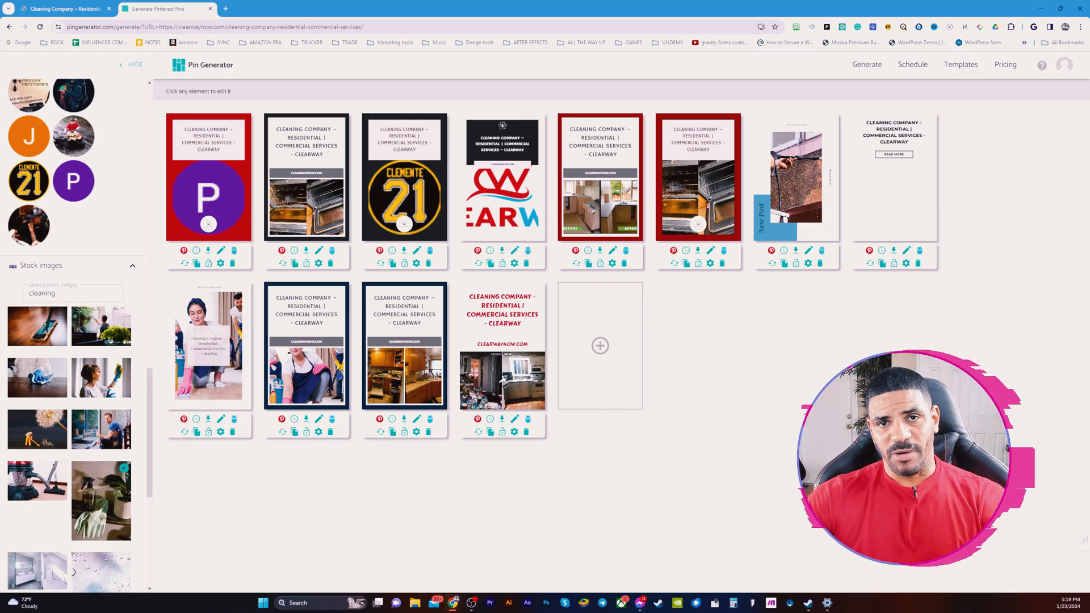
- Review the AI keyword and bulk title settings, and enlarge the pin previews
scroll(102, 499, "down", 6)
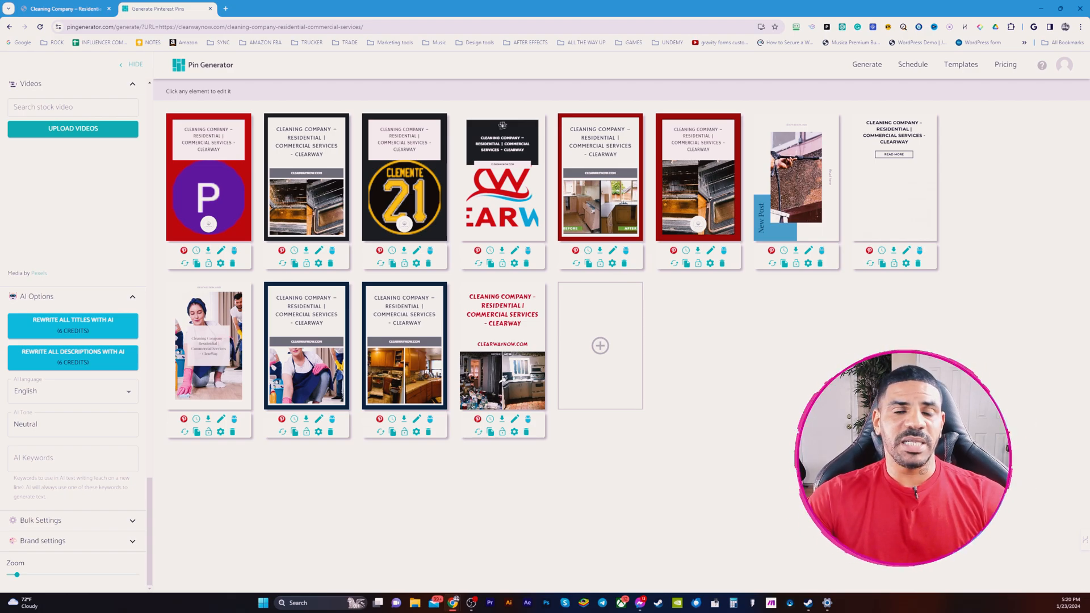
left_click(73, 459)
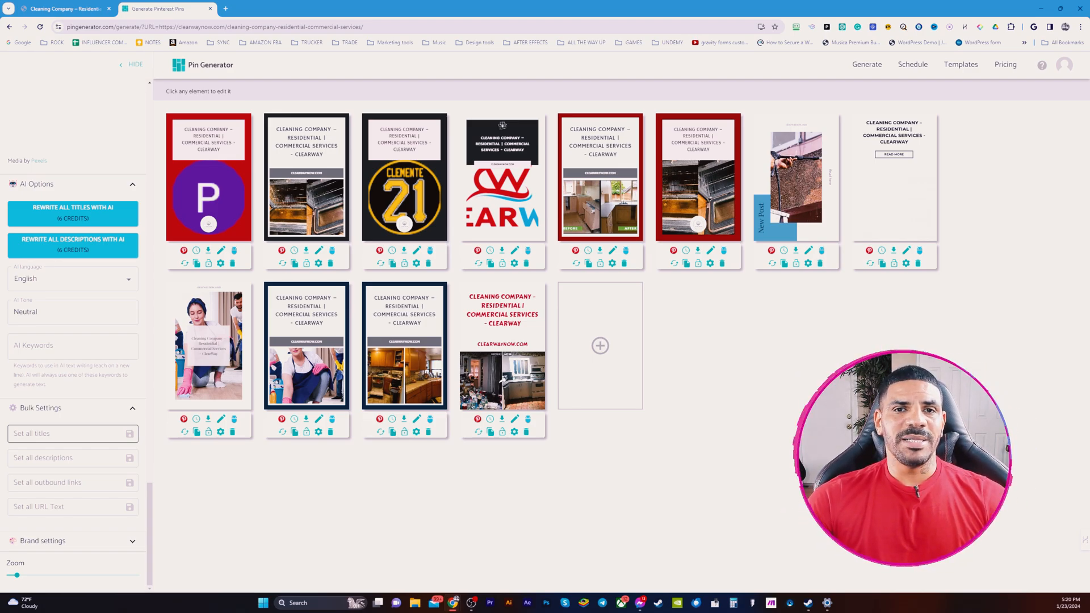
left_click(67, 434)
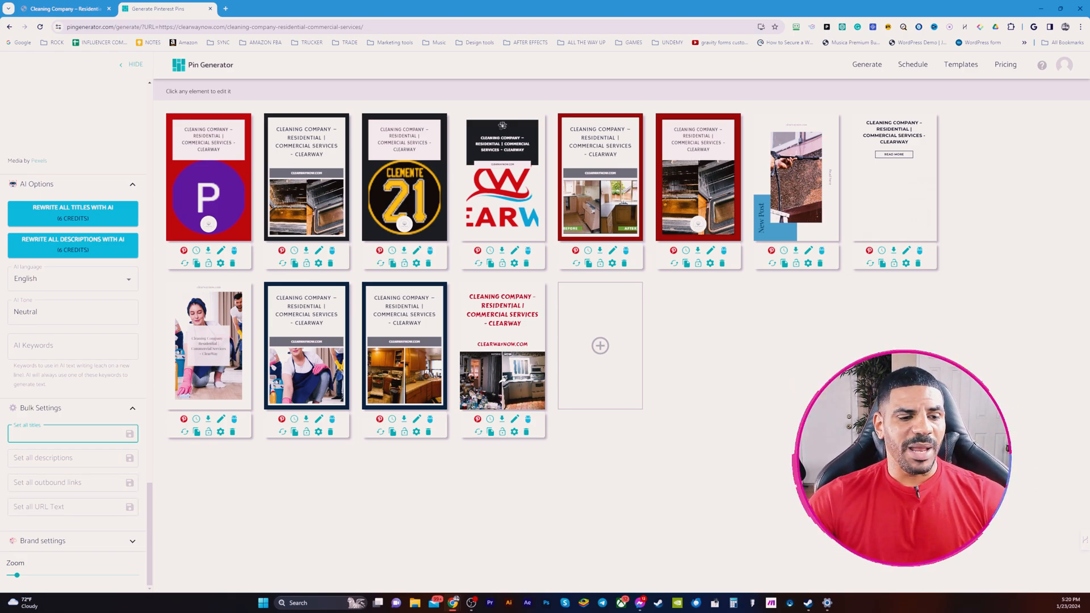
left_click_drag(17, 575, 23, 576)
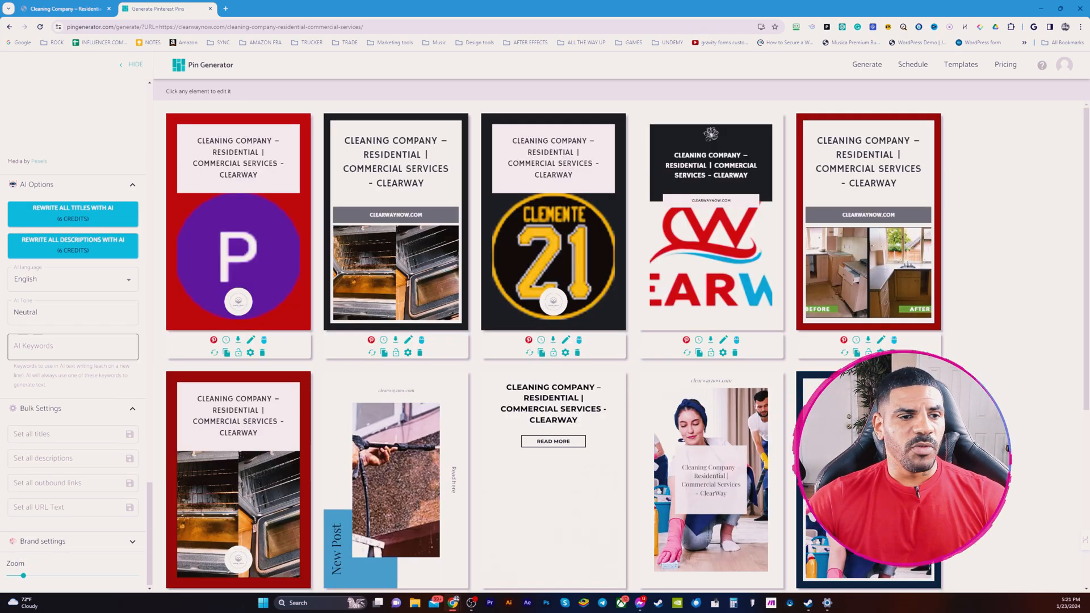
- Start scheduling all pins, give Pin Generator access to the Pinterest account, and close the board selection without choosing a board
scroll(72, 246, "up", 20)
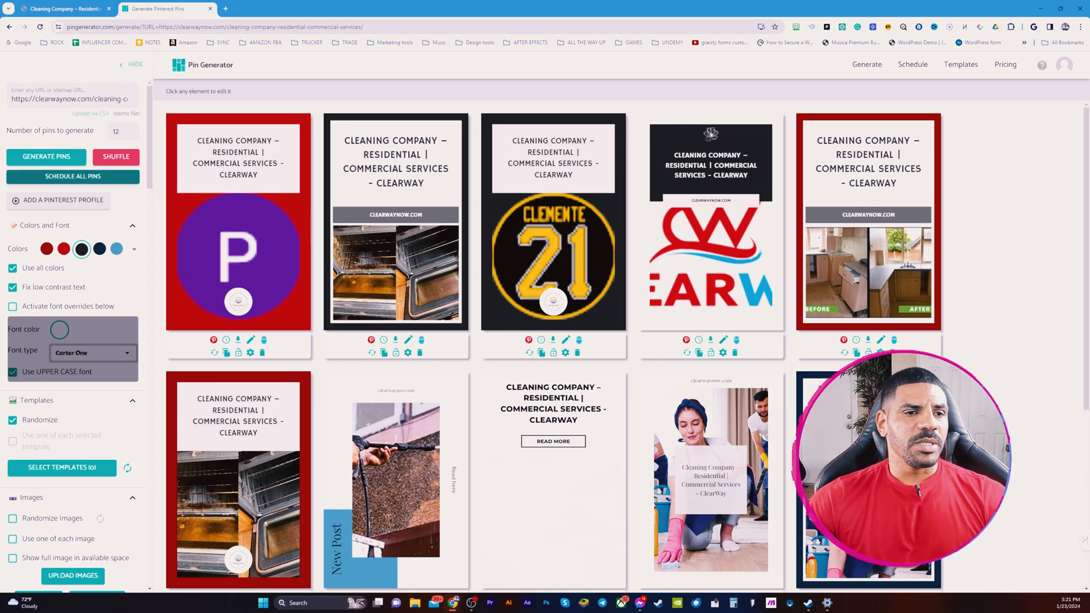
left_click(73, 176)
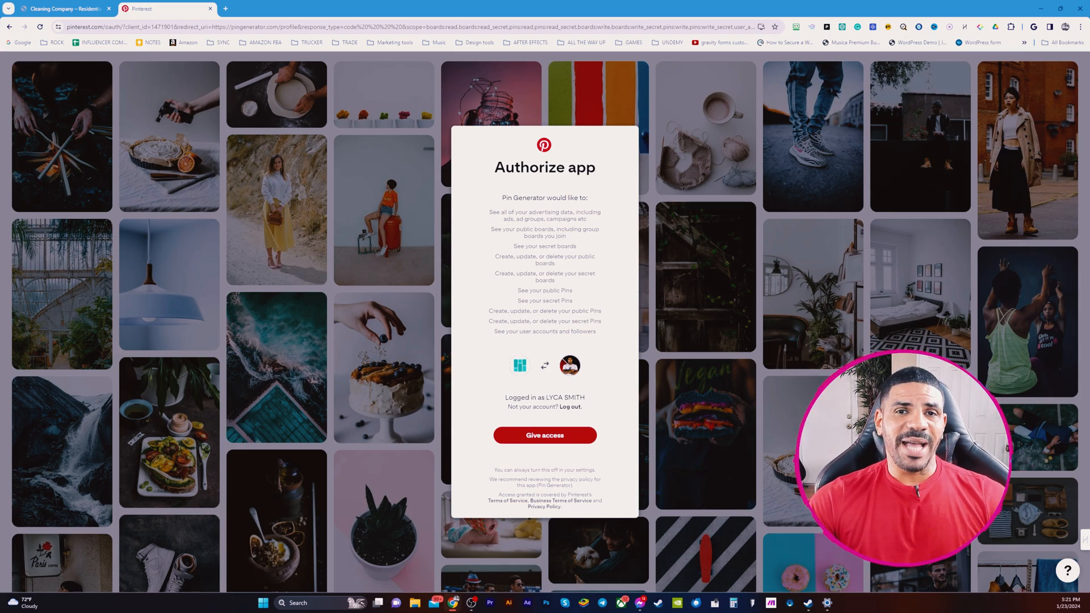
left_click(544, 436)
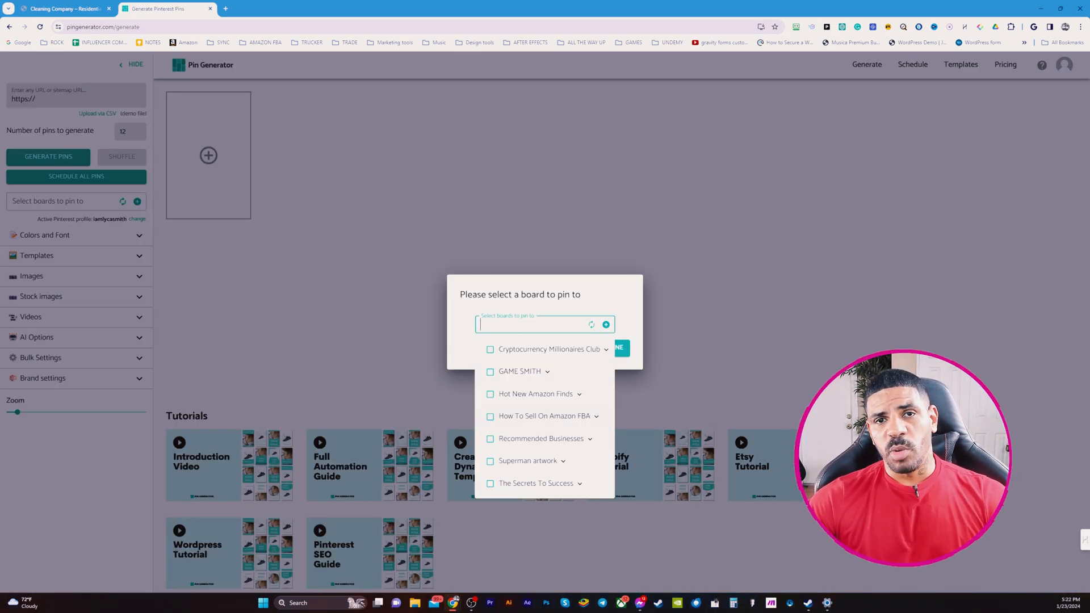
left_click(608, 297)
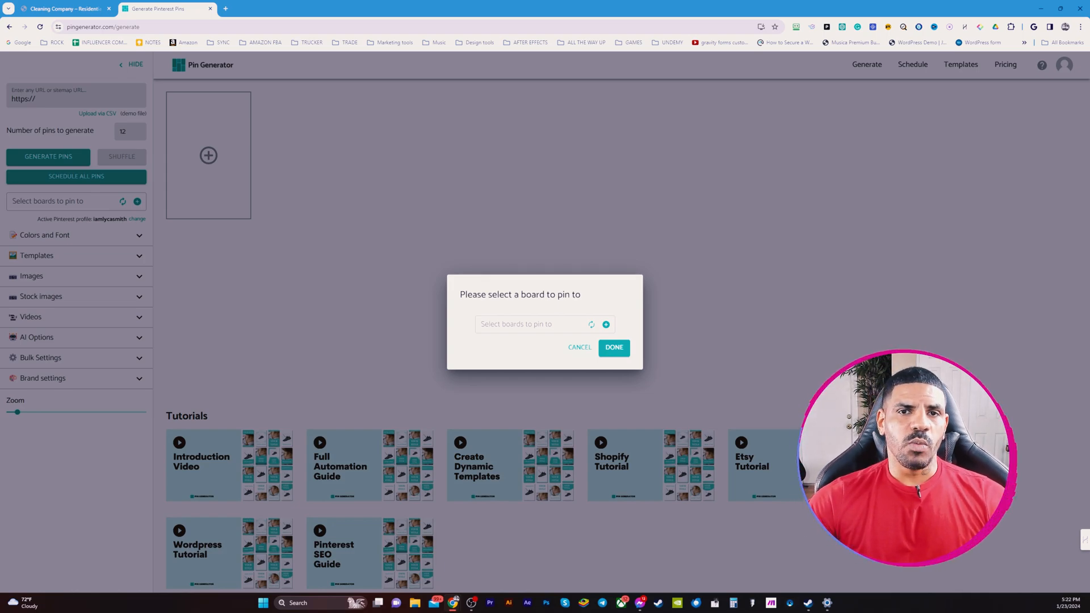
key("Escape")
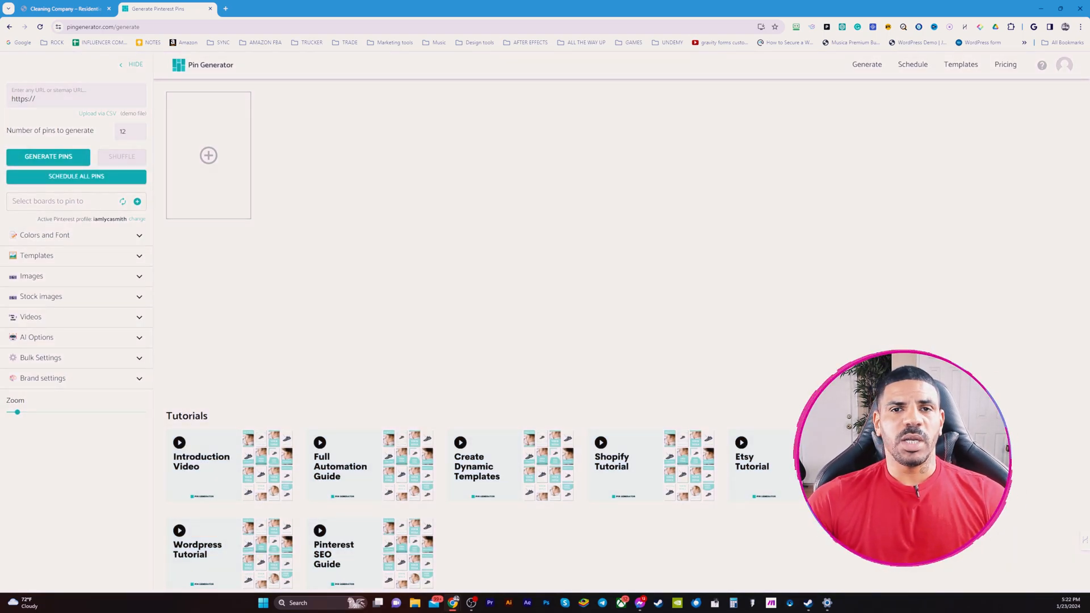